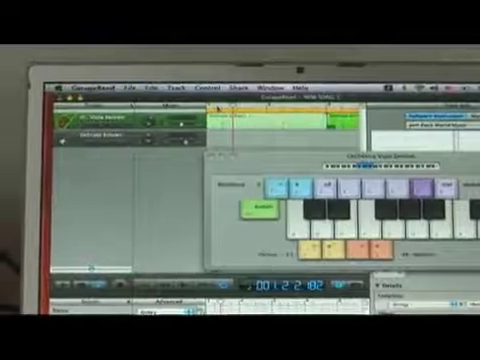
Step: Bring up the Edit menu's commands to undo the accidental Viola Section recording
left_click(126, 88)
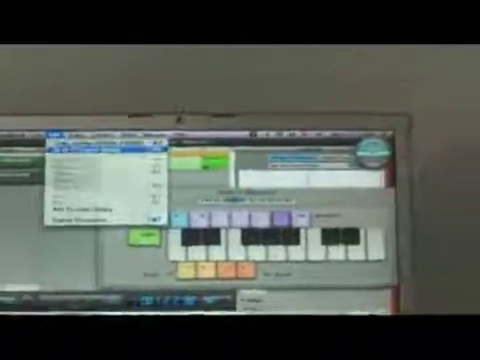